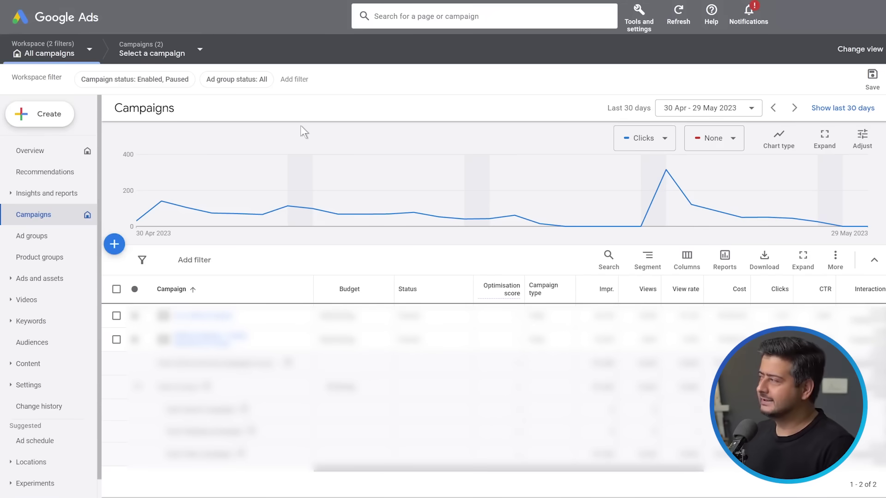
# Open Keyword Planner and start discovering new keywords from a website.
pyautogui.click(643, 33)
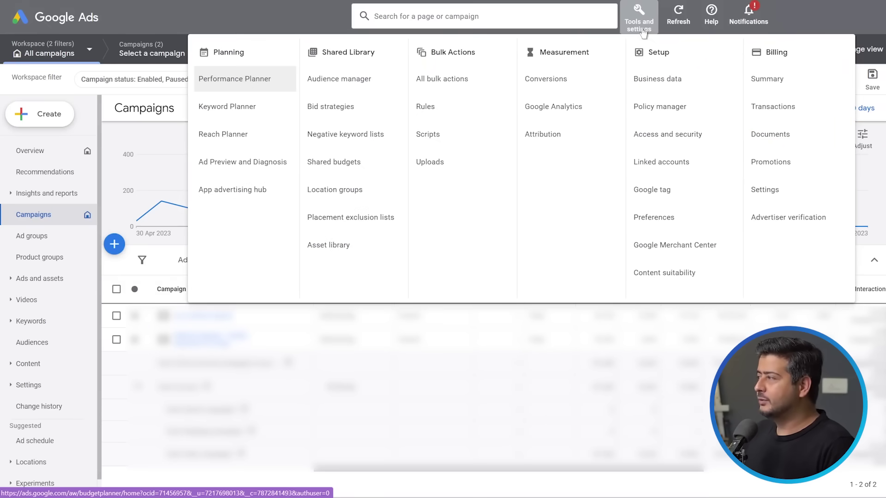
pyautogui.click(255, 110)
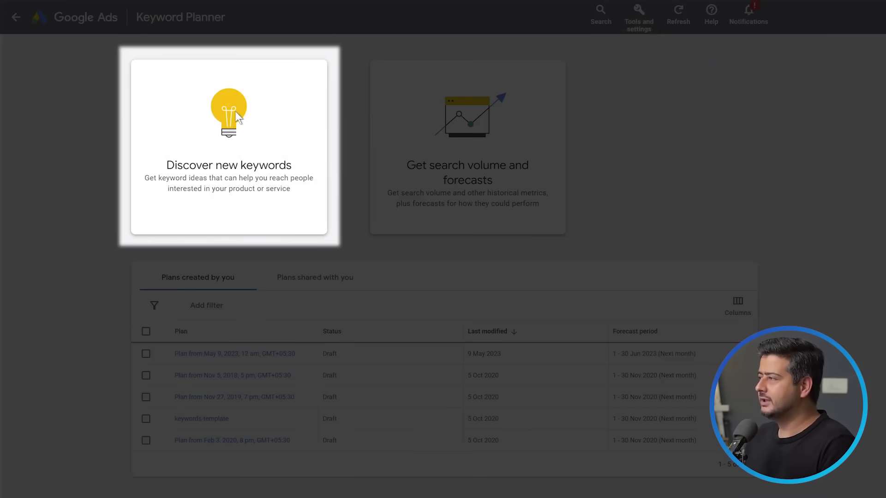
pyautogui.click(235, 112)
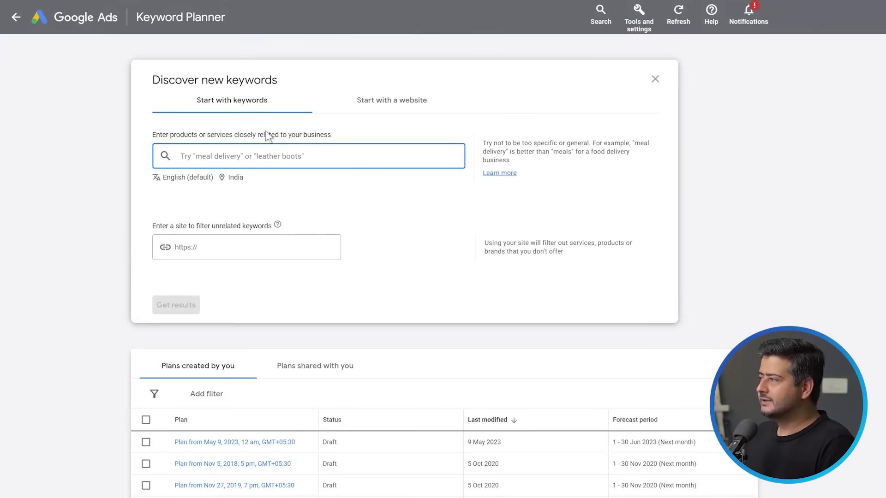
pyautogui.click(379, 110)
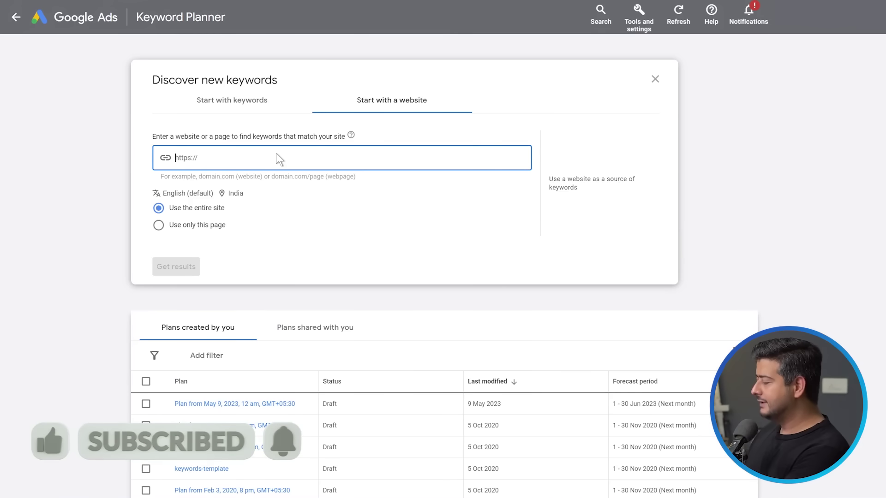
pyautogui.write('ht')
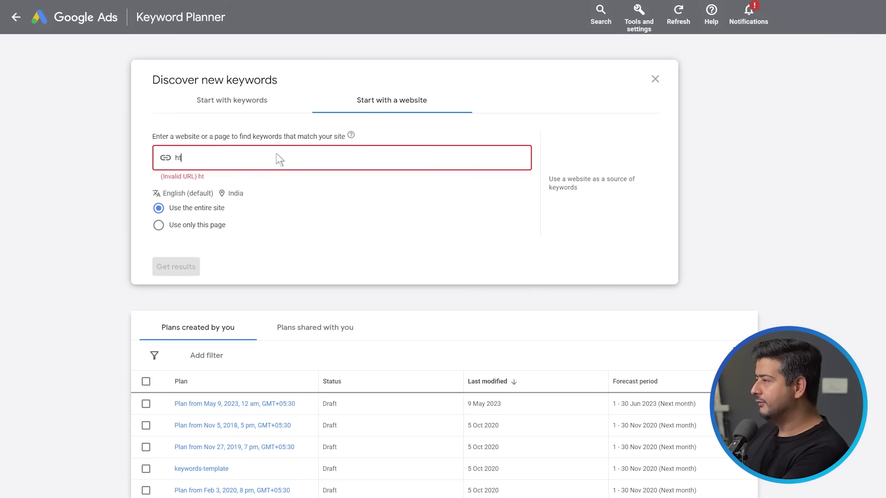
pyautogui.write('tps:')
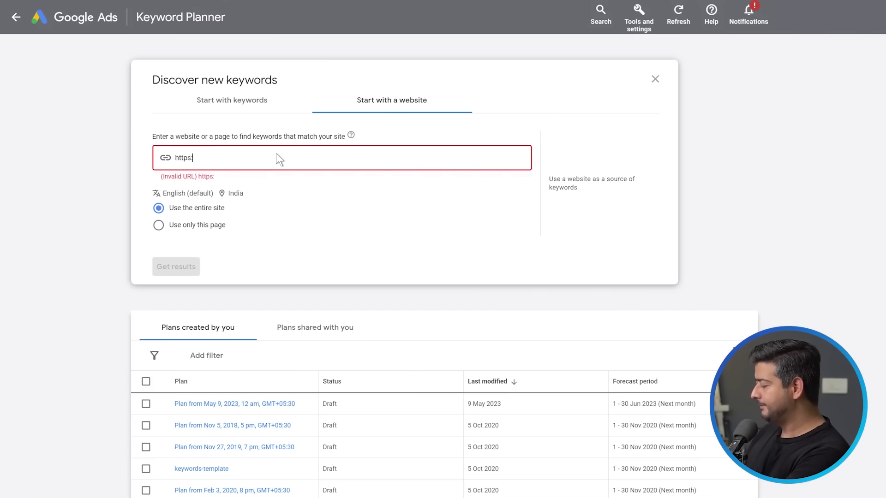
pyautogui.write('//wpforms.com')
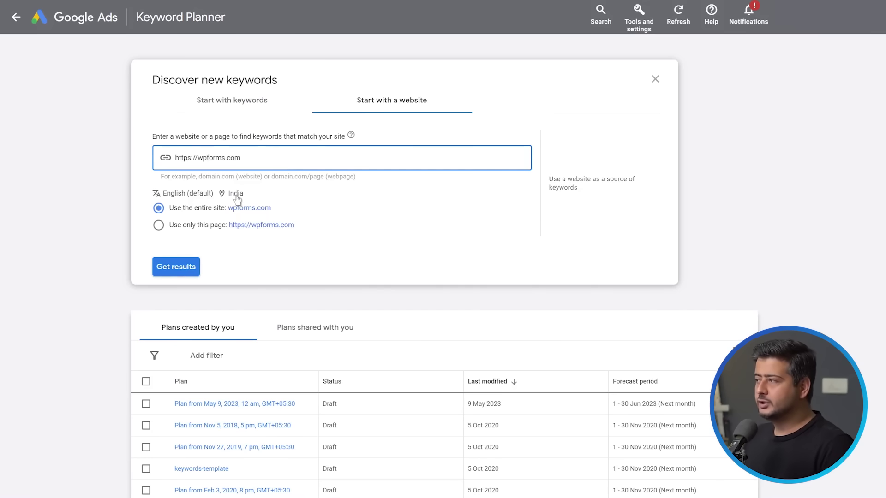
pyautogui.click(194, 228)
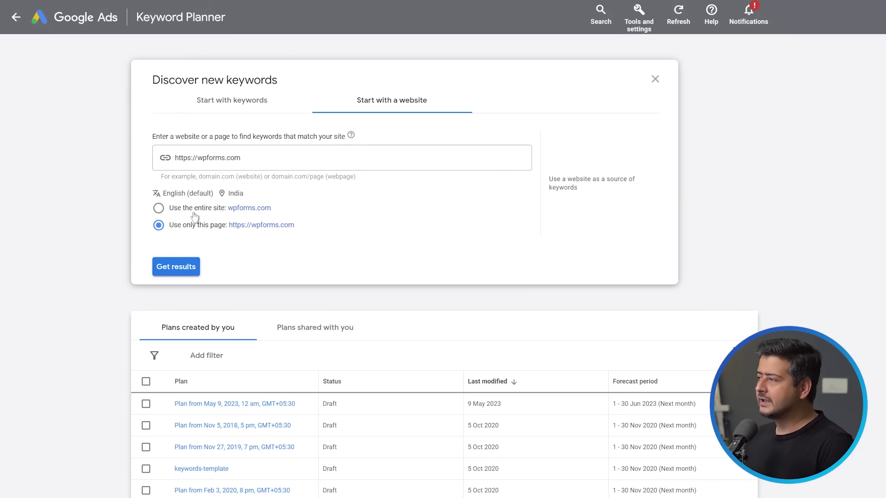
pyautogui.click(180, 266)
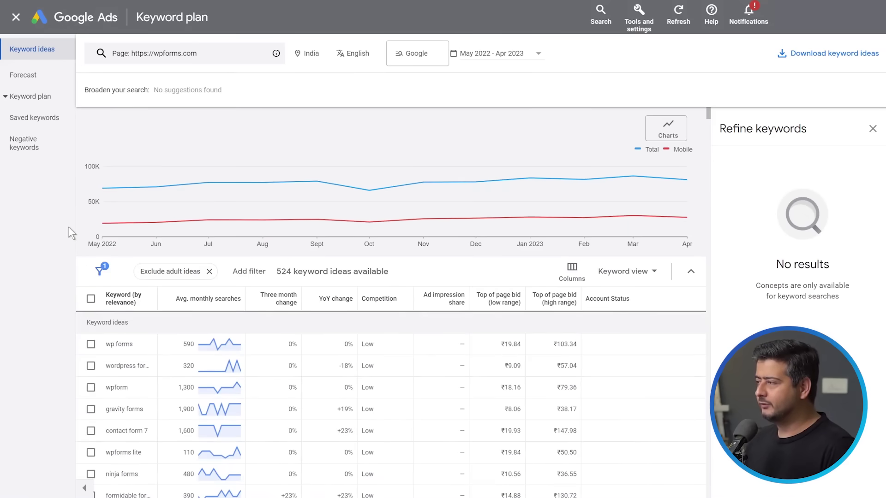
# Widen the keyword column to show full names and review the keyword ideas listed for the wpforms.com page.
pyautogui.scroll(-3, 116, 323)
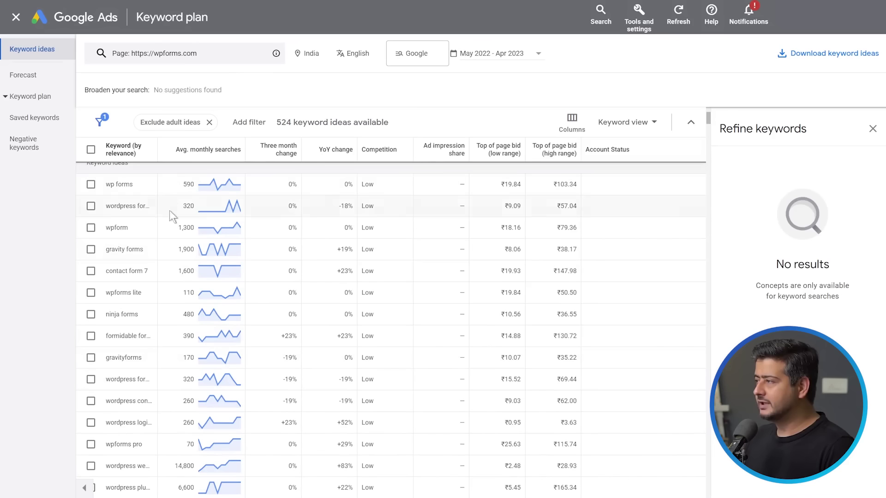
pyautogui.moveTo(158, 153); pyautogui.dragTo(217, 154)
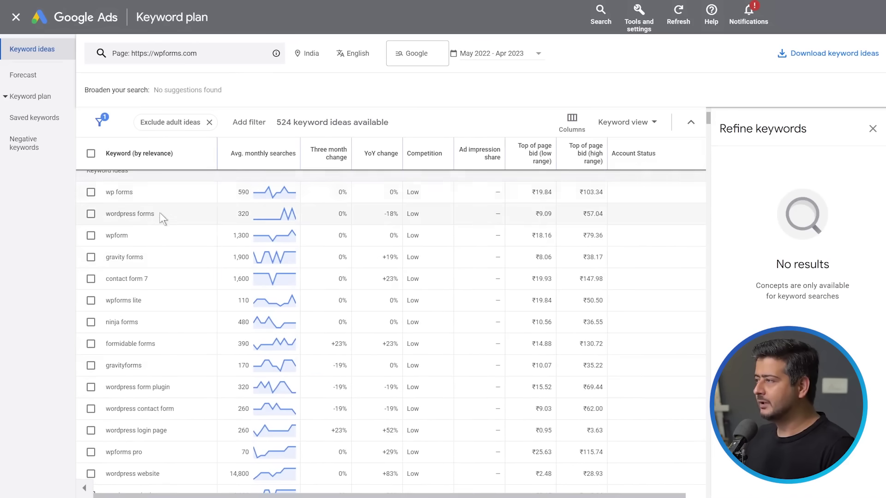
pyautogui.scroll(-8, 138, 277)
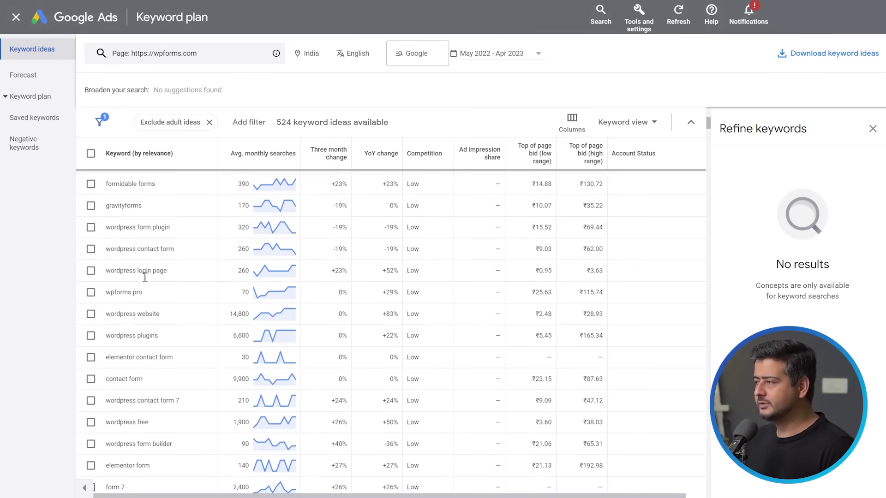
pyautogui.scroll(-10, 142, 317)
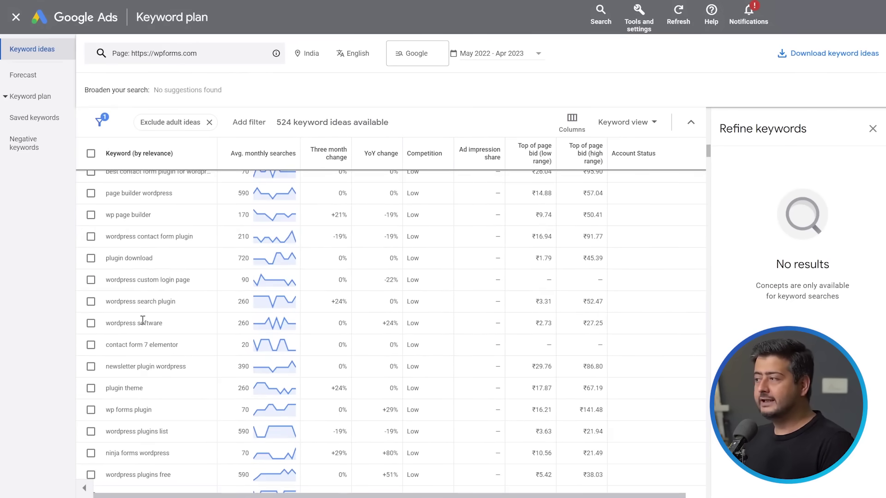
pyautogui.scroll(-4, 142, 319)
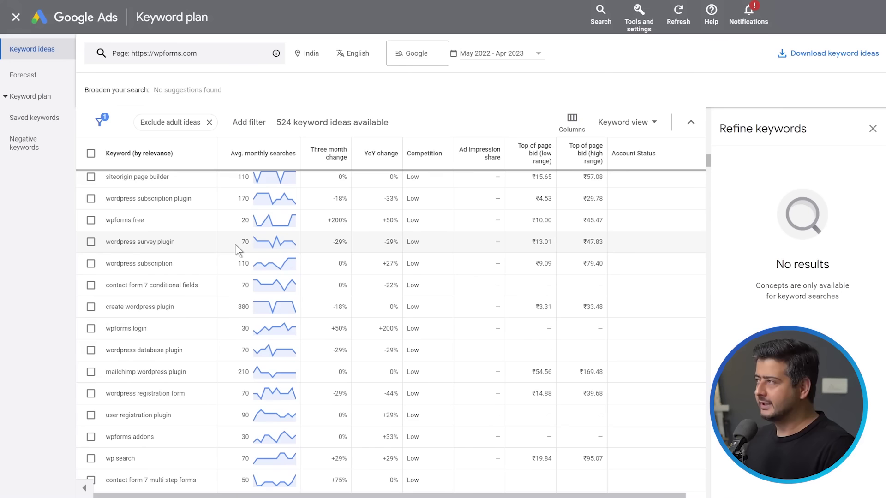
pyautogui.scroll(15, 152, 283)
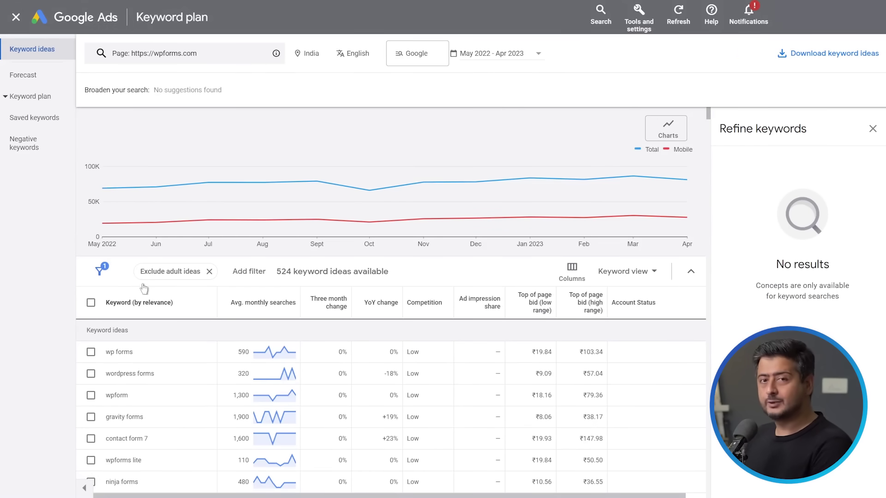
pyautogui.click(194, 53)
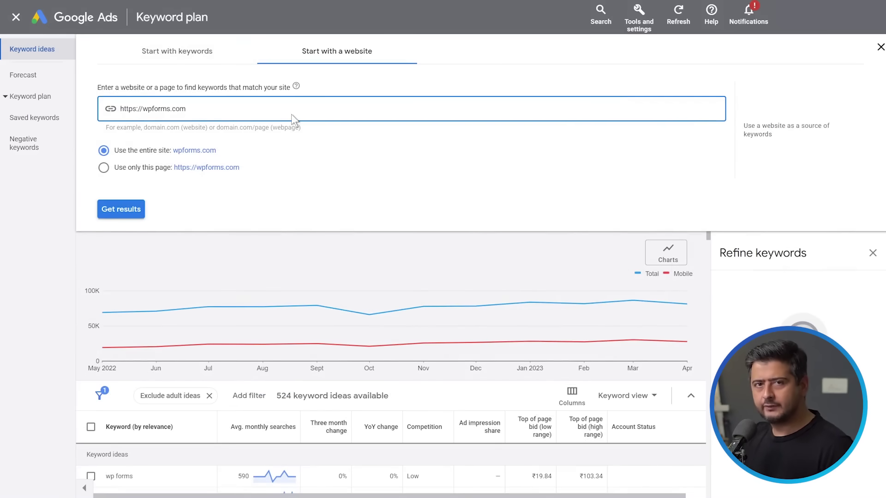
pyautogui.click(163, 168)
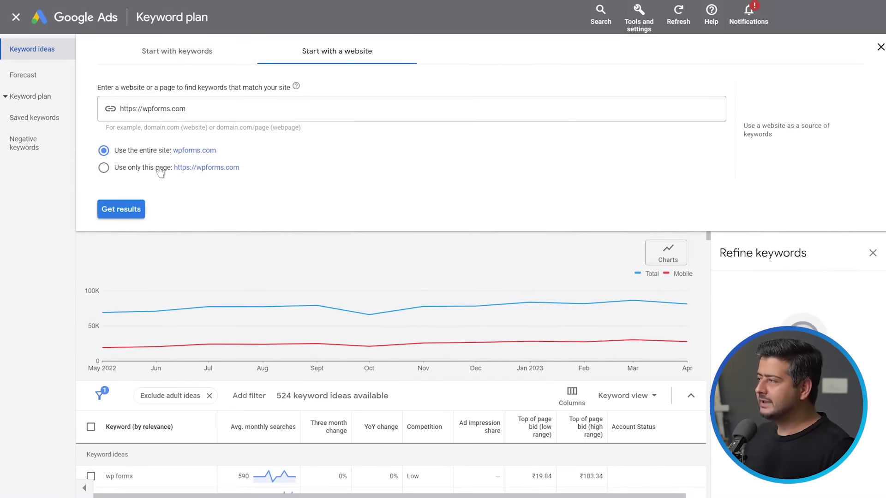
pyautogui.click(203, 111)
pyautogui.hotkey('ctrl', 'a')
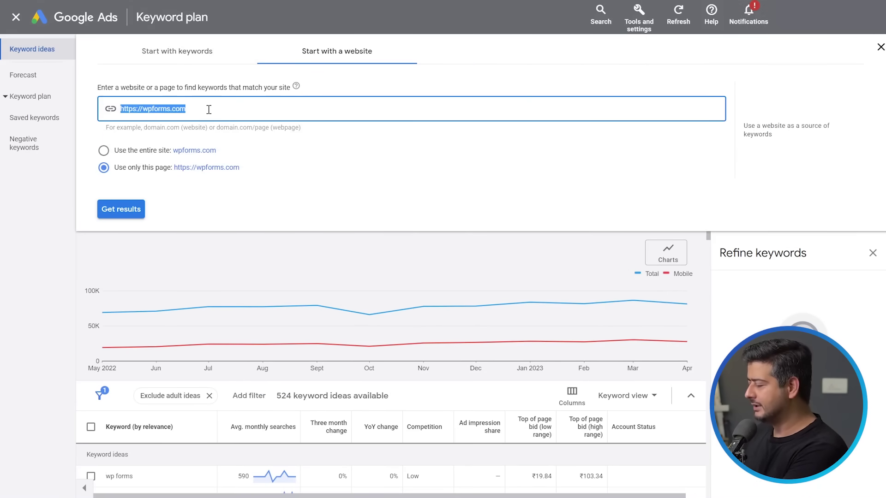
pyautogui.write('https://wpforms.com/chatgpt-plugins-for-wordpress/')
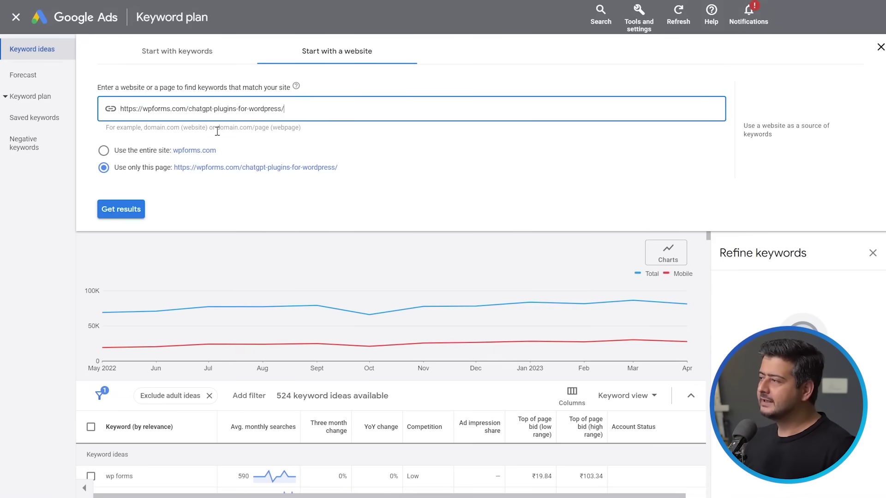
pyautogui.click(123, 212)
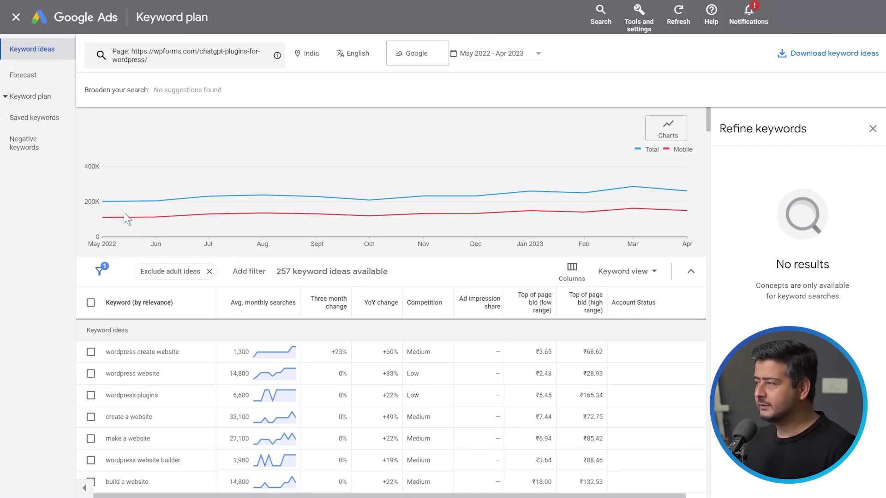
# Review the keyword ideas for the ChatGPT plugins page and select all of them.
pyautogui.scroll(-5, 194, 357)
pyautogui.scroll(-10, 185, 369)
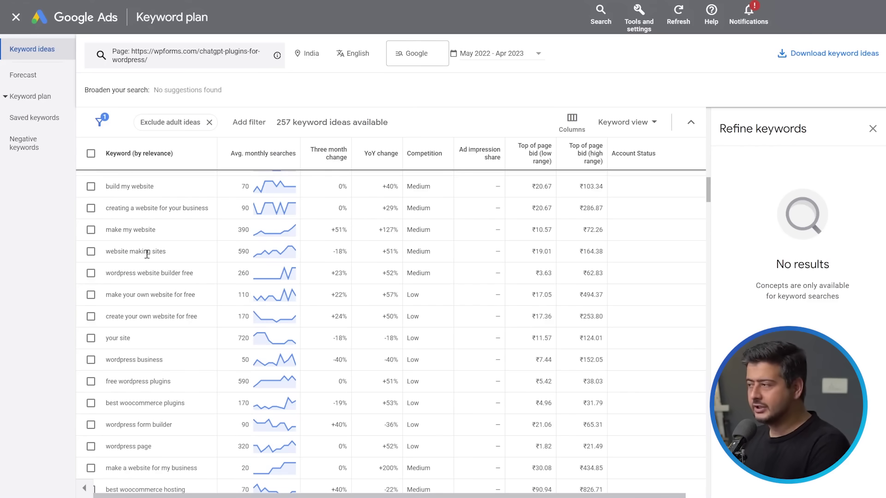
pyautogui.scroll(-3, 145, 254)
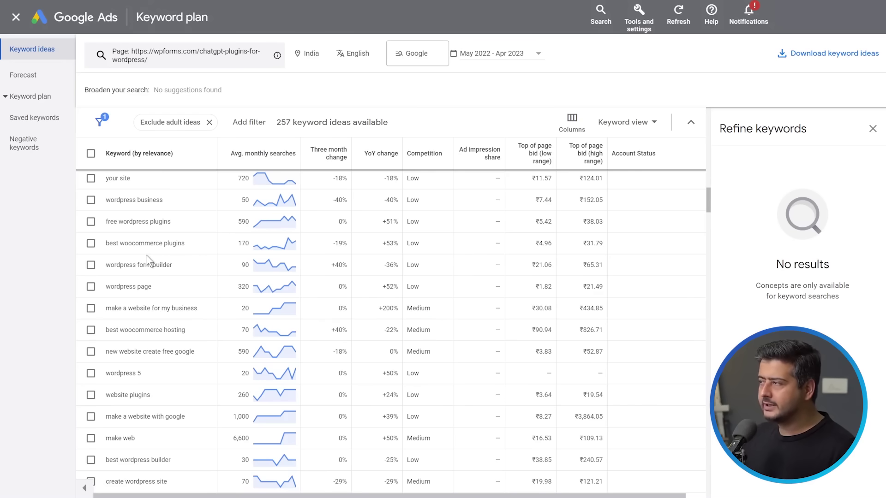
pyautogui.click(91, 153)
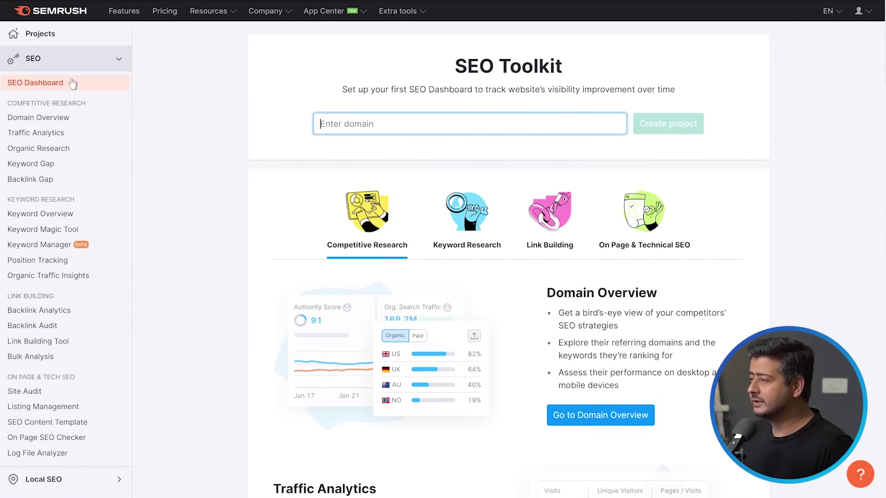
# Look over the SEO dashboard in Semrush and open the Domain Overview tool.
pyautogui.scroll(-12, 53, 188)
pyautogui.scroll(12, 37, 274)
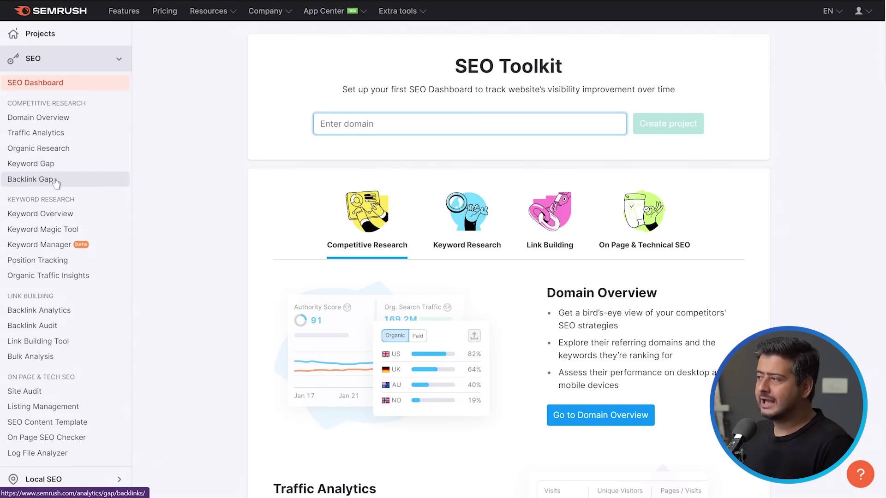
pyautogui.click(60, 122)
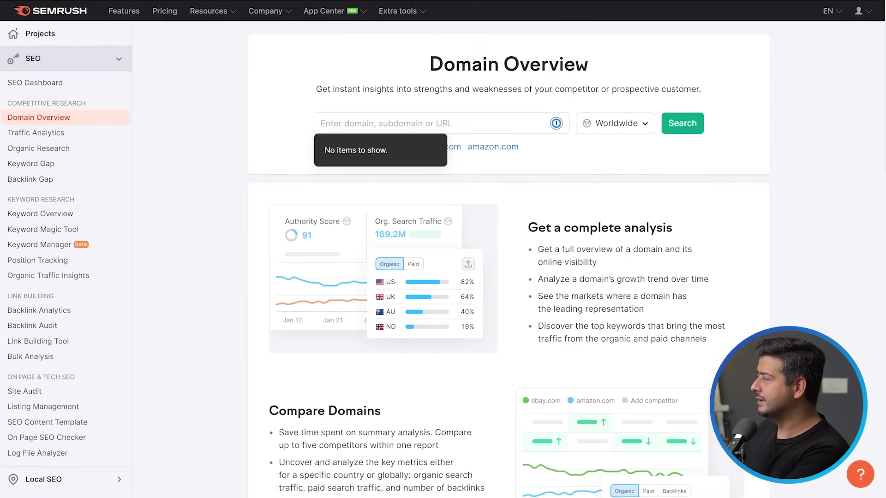
pyautogui.click(456, 120)
pyautogui.write('https://wpforms.com/chatgpt-plugins-for-wordpress/')
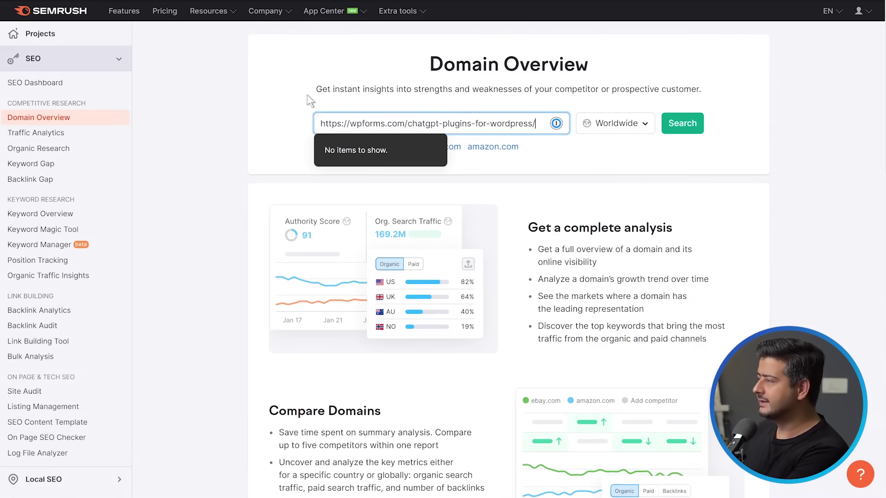
pyautogui.press('BackSpace')
pyautogui.press('BackSpace')
pyautogui.press('BackSpace')
pyautogui.press('BackSpace')
pyautogui.press('BackSpace')
pyautogui.press('BackSpace')
pyautogui.press('BackSpace')
pyautogui.press('BackSpace')
pyautogui.press('BackSpace')
pyautogui.press('BackSpace')
pyautogui.press('BackSpace')
pyautogui.press('BackSpace')
pyautogui.press('BackSpace')
pyautogui.press('BackSpace')
pyautogui.press('BackSpace')
pyautogui.press('BackSpace')
pyautogui.press('BackSpace')
pyautogui.press('BackSpace')
pyautogui.press('BackSpace')
pyautogui.press('BackSpace')
pyautogui.press('BackSpace')
pyautogui.press('BackSpace')
pyautogui.press('BackSpace')
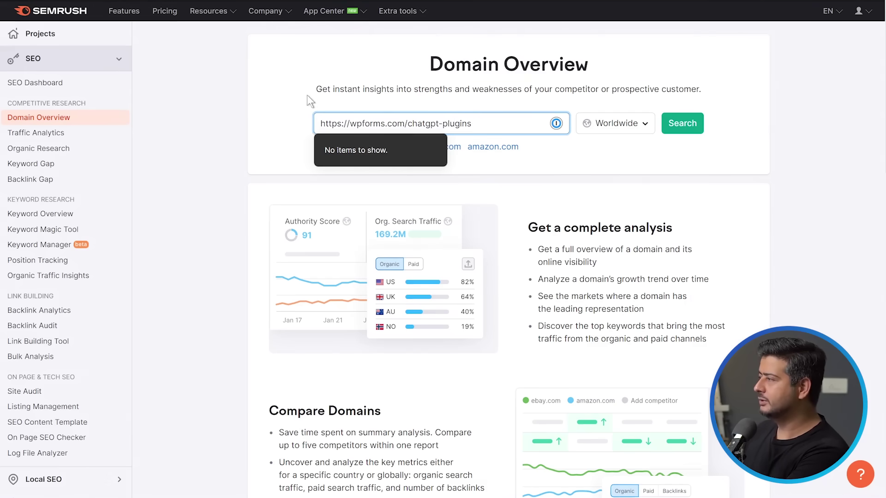
pyautogui.press('BackSpace')
pyautogui.press('BackSpace')
pyautogui.press('BackSpace')
pyautogui.press('BackSpace')
pyautogui.press('BackSpace')
pyautogui.press('BackSpace')
pyautogui.press('BackSpace')
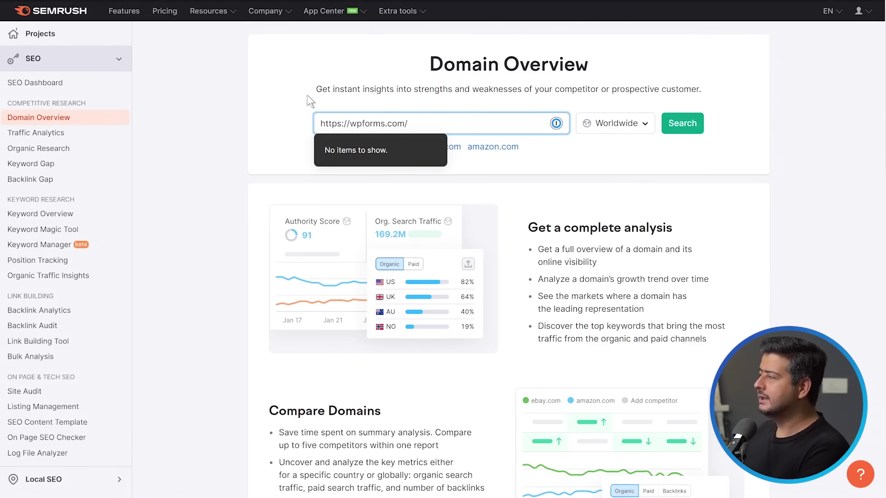
pyautogui.click(728, 115)
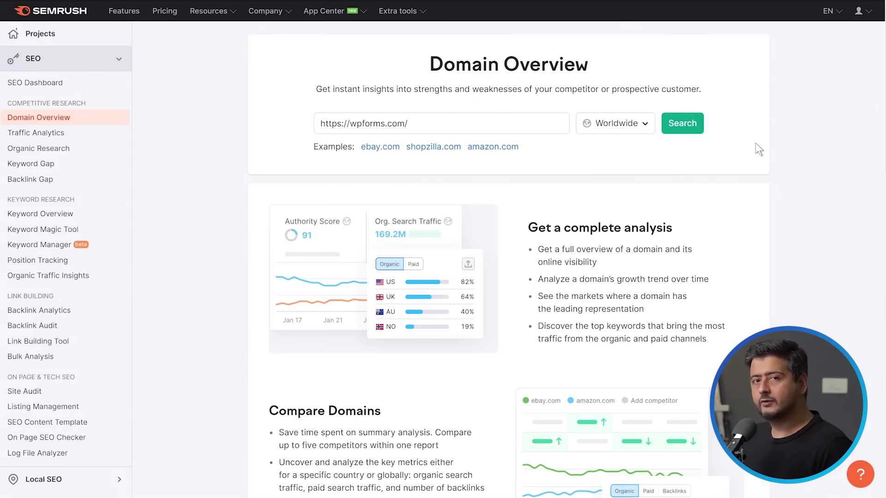
pyautogui.click(693, 127)
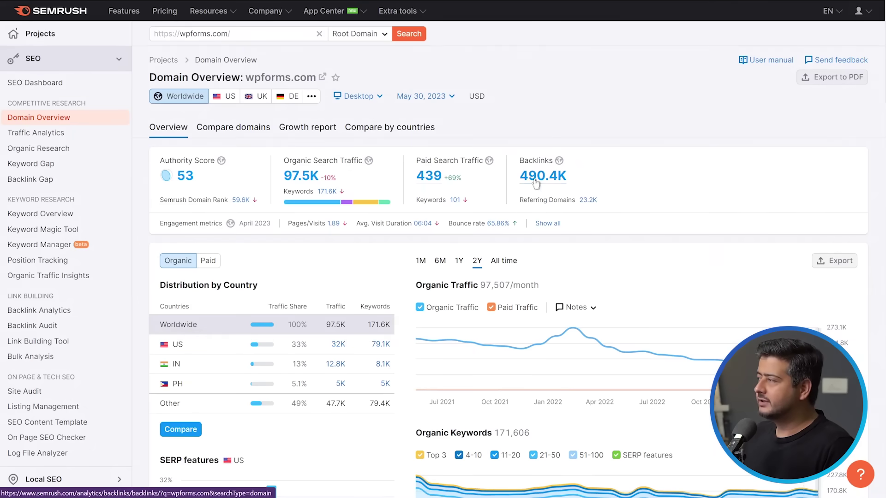
# Examine the wpforms.com overview report, including its organic traffic, SERP features and top organic keywords.
pyautogui.scroll(-2, 655, 180)
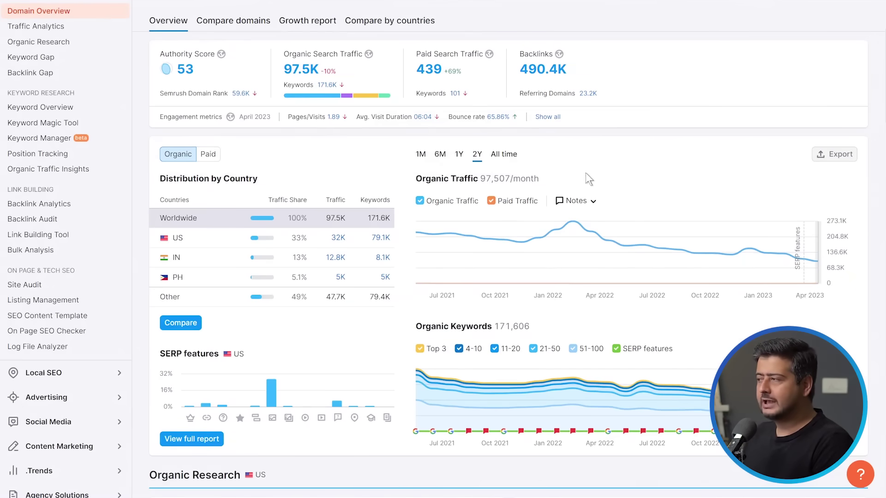
pyautogui.scroll(-3, 337, 195)
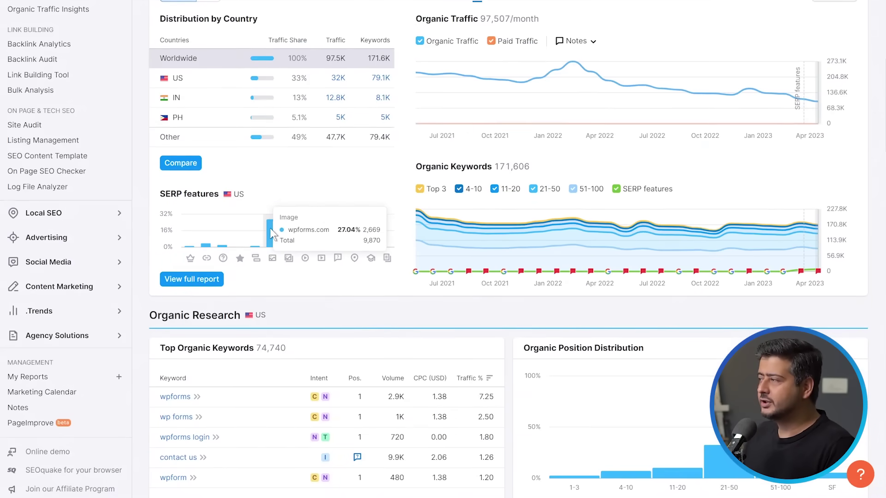
pyautogui.moveTo(328, 236)
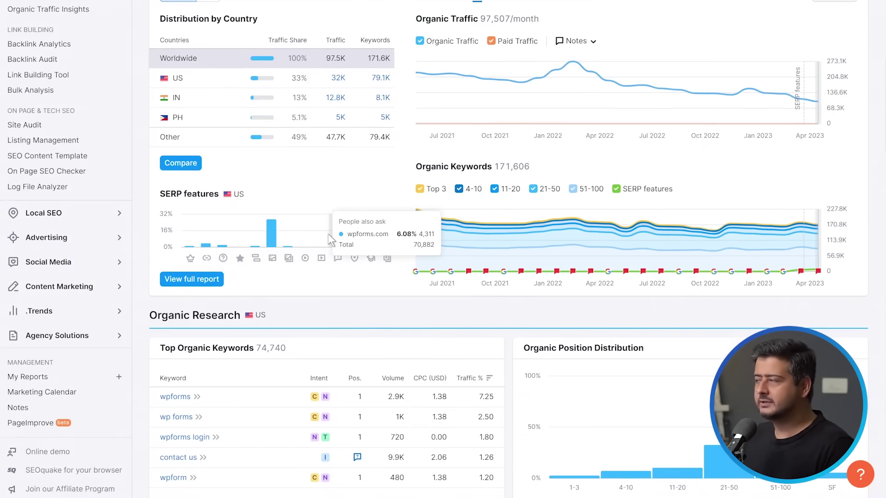
pyautogui.moveTo(477, 247)
pyautogui.scroll(-2, 477, 248)
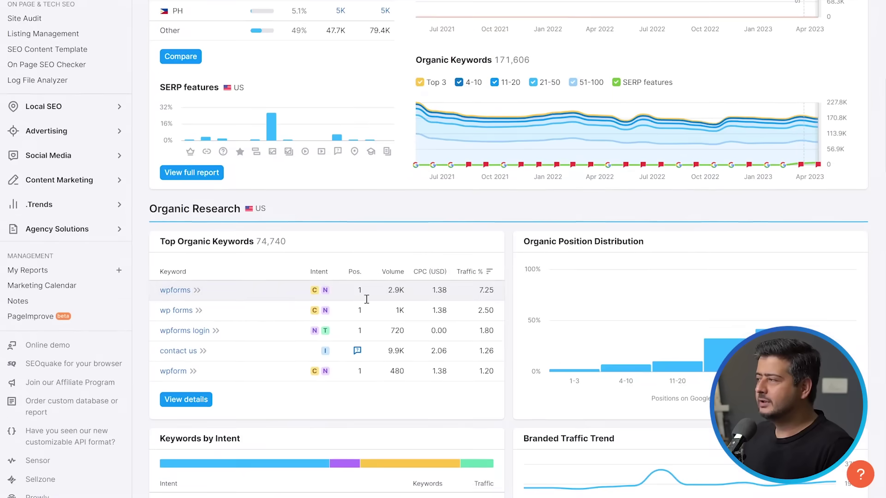
pyautogui.moveTo(599, 305)
pyautogui.scroll(8, 394, 320)
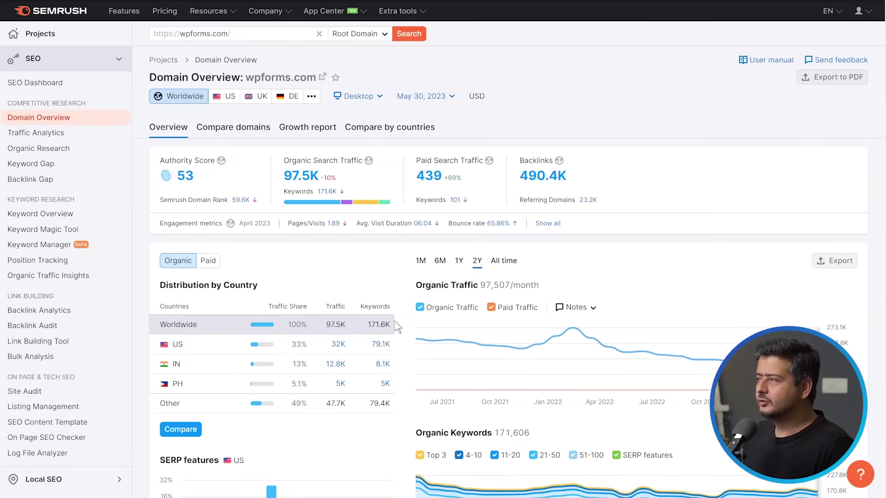
# Open the Traffic Analytics report for wpforms.com and review its visits trend, top pages and traffic channels.
pyautogui.scroll(-1, 365, 228)
pyautogui.scroll(1, 60, 134)
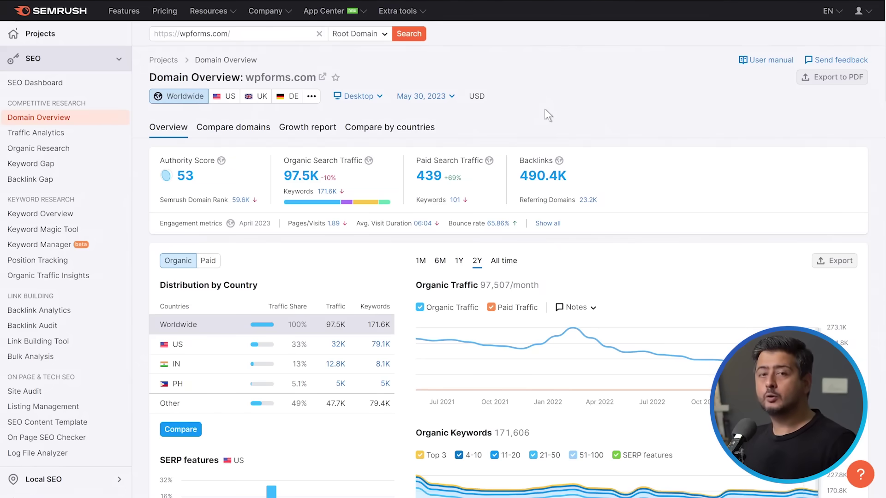
pyautogui.click(53, 138)
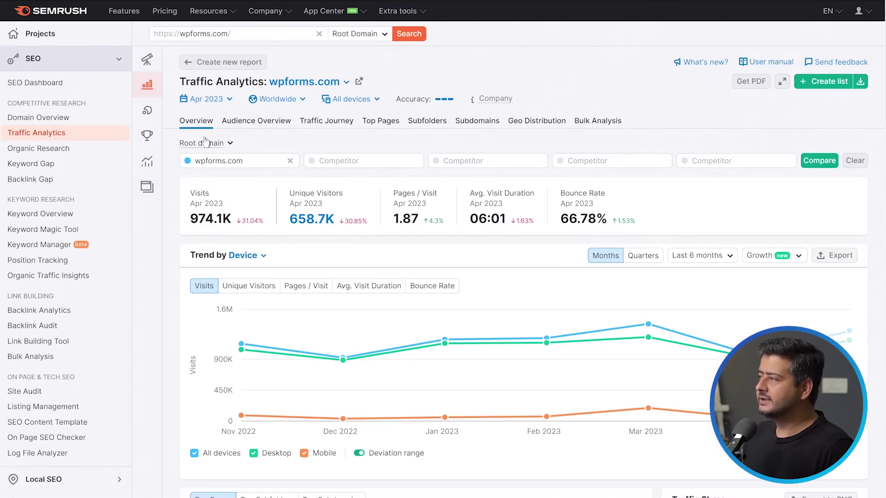
pyautogui.scroll(-2, 360, 203)
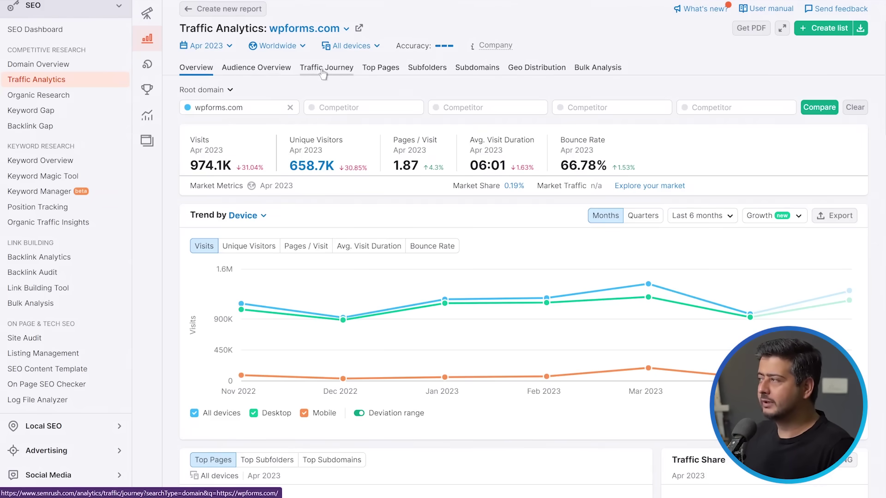
pyautogui.scroll(-7, 402, 166)
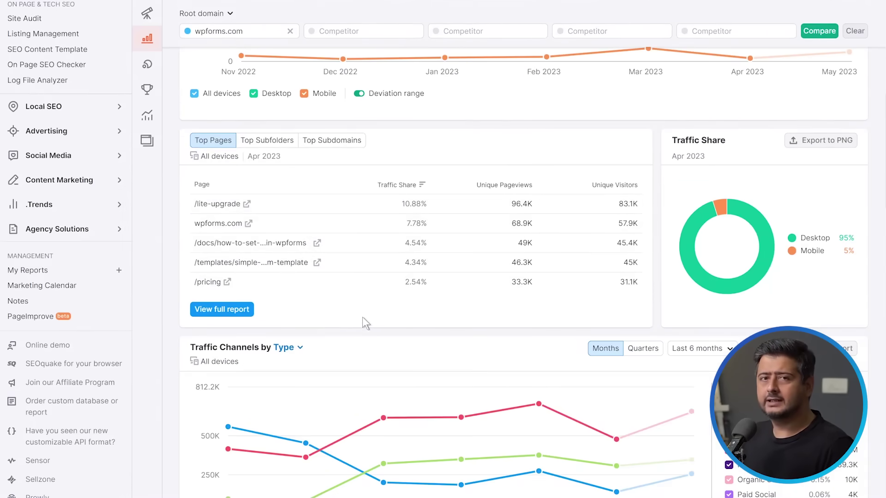
pyautogui.scroll(8, 368, 303)
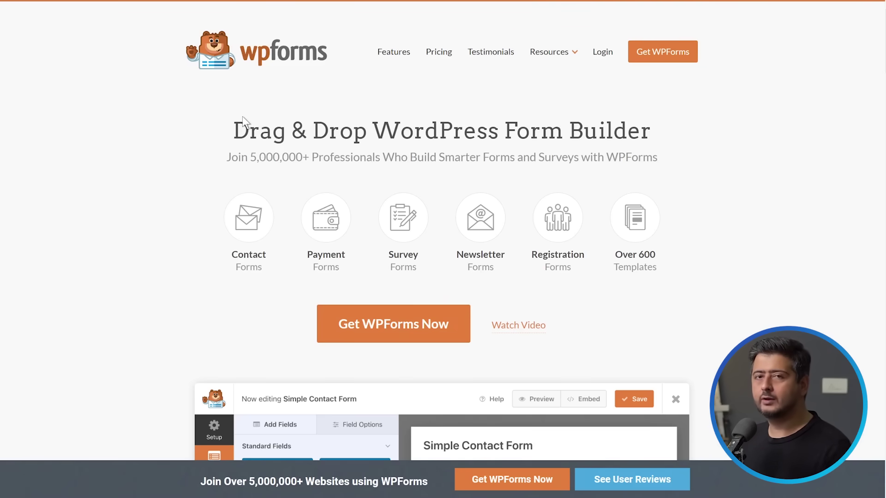
# Look over the WPForms homepage on its own website and view the page's source code.
pyautogui.scroll(-5, 248, 115)
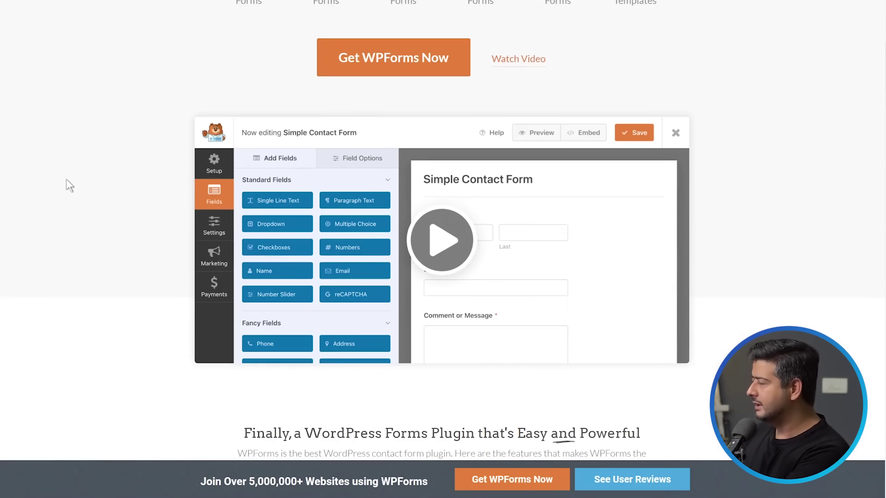
pyautogui.hotkey('ctrl', 'u')
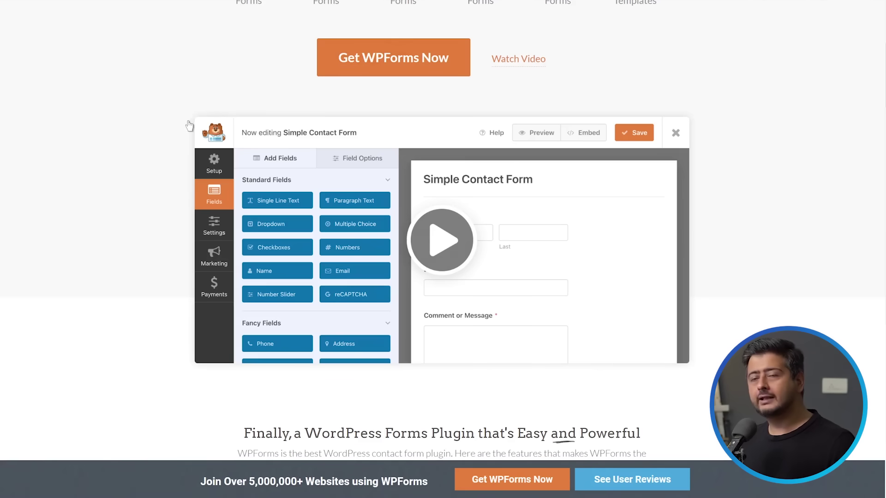
pyautogui.scroll(5, 130, 123)
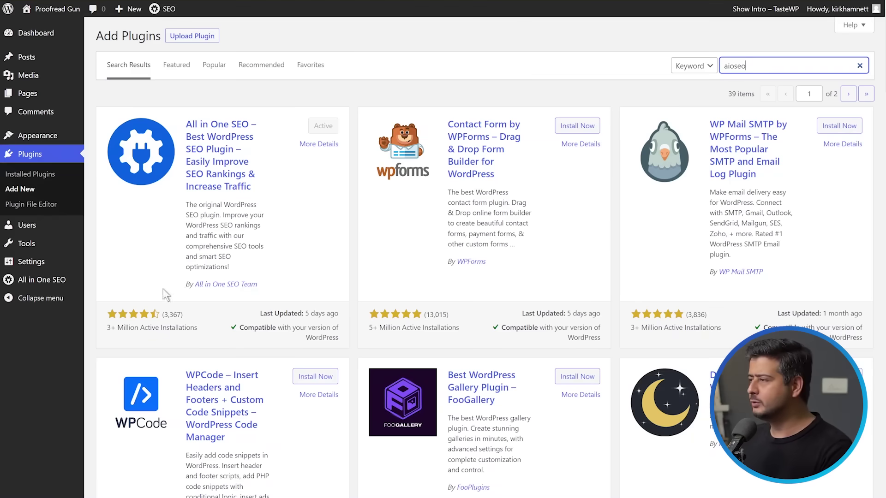
pyautogui.moveTo(39, 279)
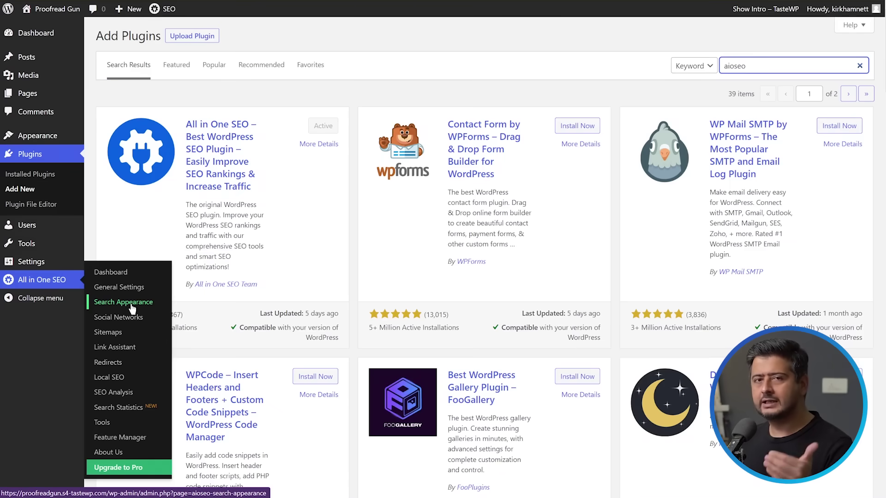
pyautogui.click(127, 392)
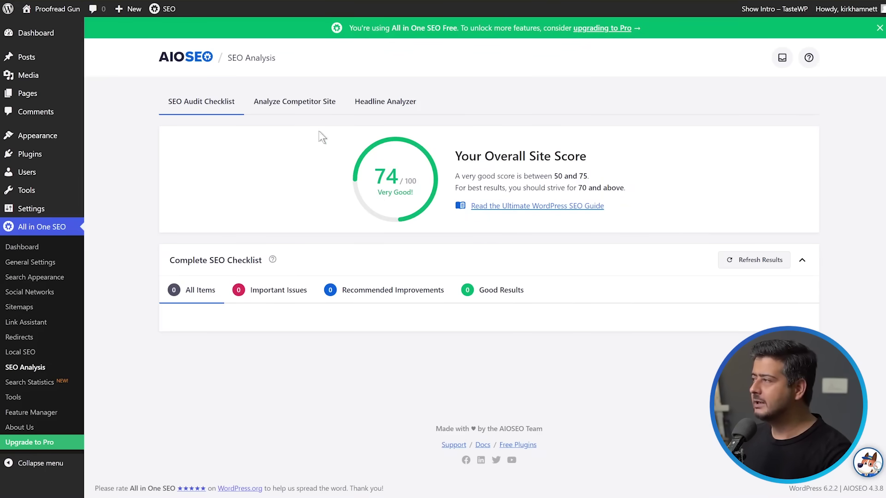
pyautogui.click(295, 104)
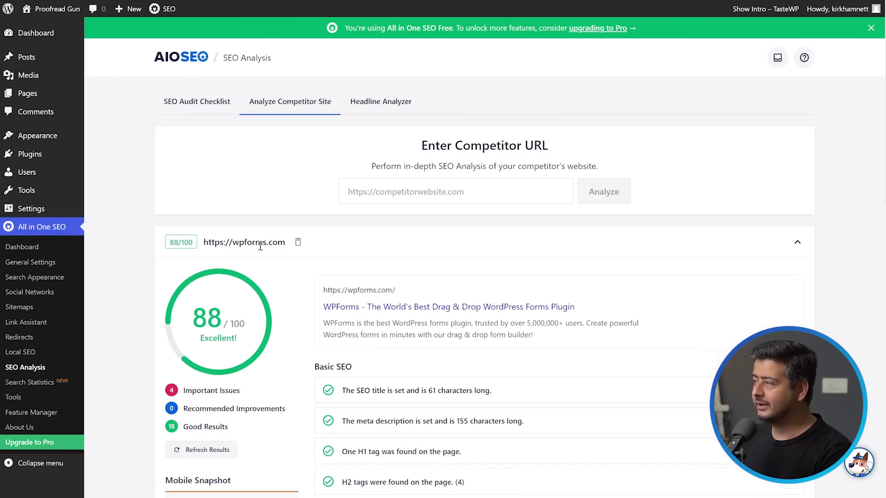
pyautogui.click(298, 242)
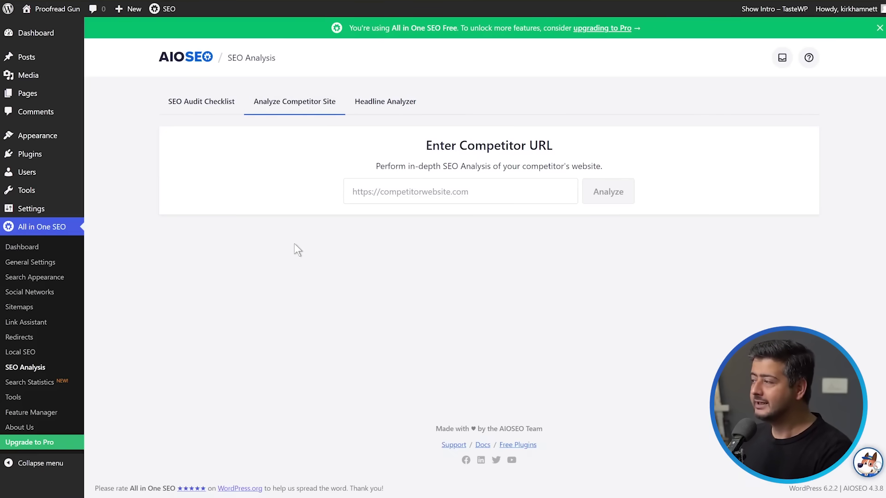
pyautogui.click(371, 198)
pyautogui.write('https://wpforms.com/chatgpt-plugins-for-wordpress/')
pyautogui.press('BackSpace')
pyautogui.press('BackSpace')
pyautogui.press('BackSpace')
pyautogui.press('BackSpace')
pyautogui.press('BackSpace')
pyautogui.press('BackSpace')
pyautogui.press('BackSpace')
pyautogui.press('BackSpace')
pyautogui.press('BackSpace')
pyautogui.press('BackSpace')
pyautogui.press('BackSpace')
pyautogui.press('BackSpace')
pyautogui.press('BackSpace')
pyautogui.press('BackSpace')
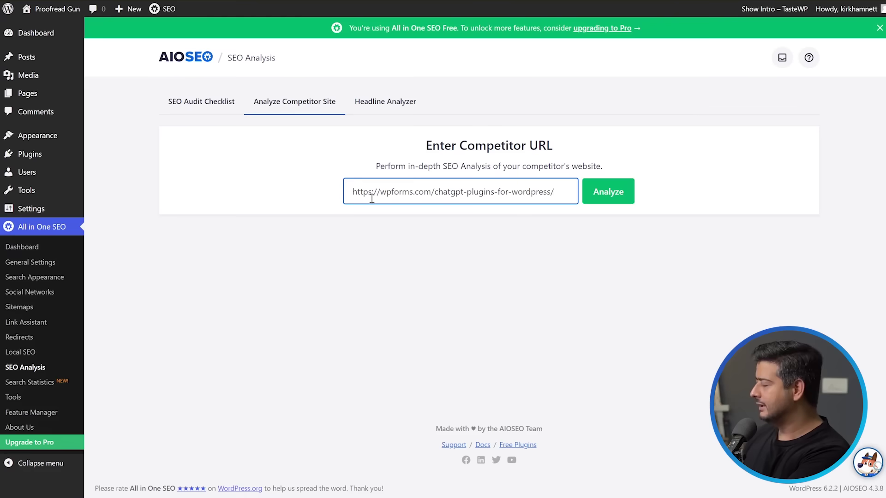
pyautogui.press('BackSpace')
pyautogui.press('BackSpace')
pyautogui.press('BackSpace')
pyautogui.press('BackSpace')
pyautogui.press('BackSpace')
pyautogui.press('BackSpace')
pyautogui.press('BackSpace')
pyautogui.press('BackSpace')
pyautogui.press('BackSpace')
pyautogui.press('BackSpace')
pyautogui.press('BackSpace')
pyautogui.press('BackSpace')
pyautogui.press('BackSpace')
pyautogui.press('BackSpace')
pyautogui.press('BackSpace')
pyautogui.press('BackSpace')
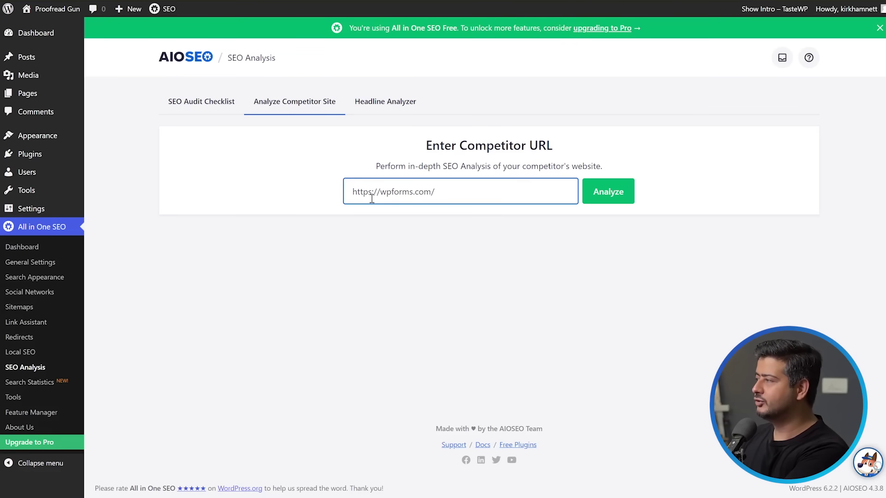
pyautogui.click(605, 192)
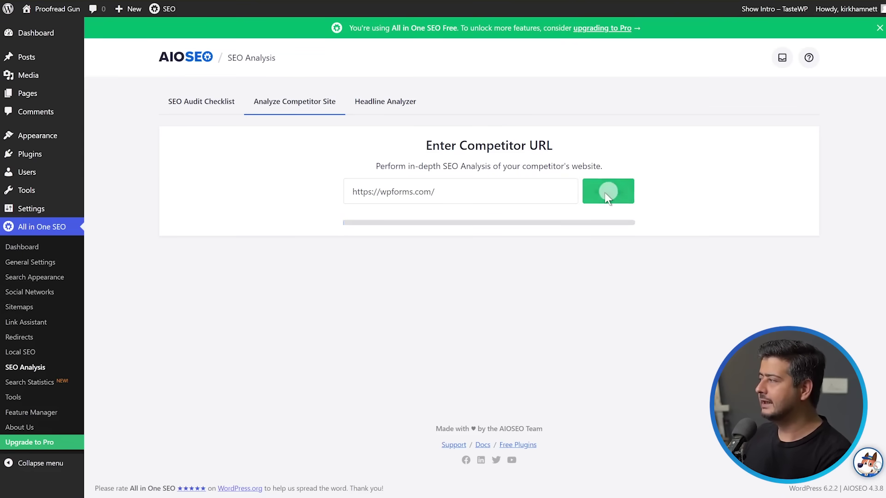
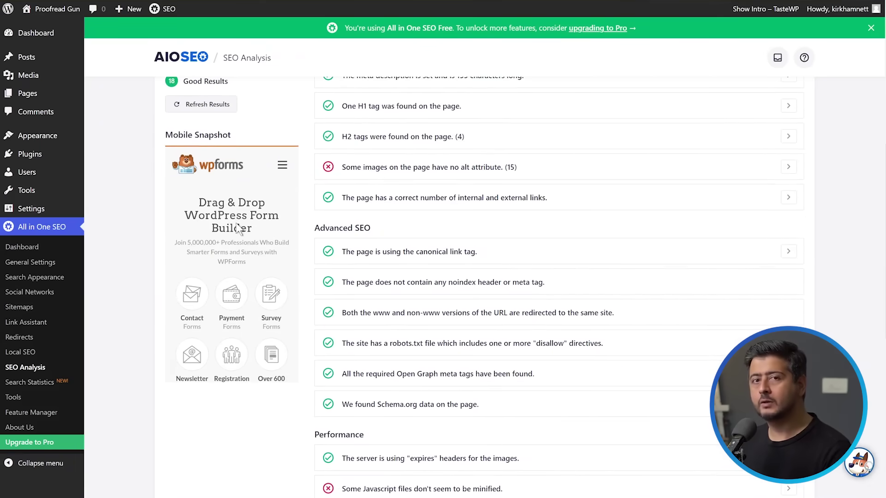
# Examine the wpforms.com analysis report, including its overall score, mobile snapshot and the basic, advanced and performance checks.
pyautogui.scroll(7, 237, 222)
pyautogui.scroll(-10, 439, 226)
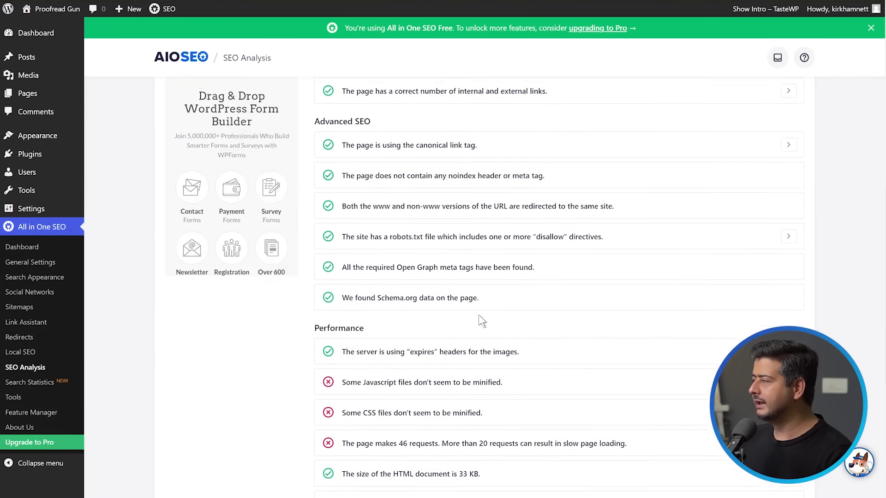
pyautogui.scroll(-6, 479, 316)
pyautogui.scroll(13, 477, 342)
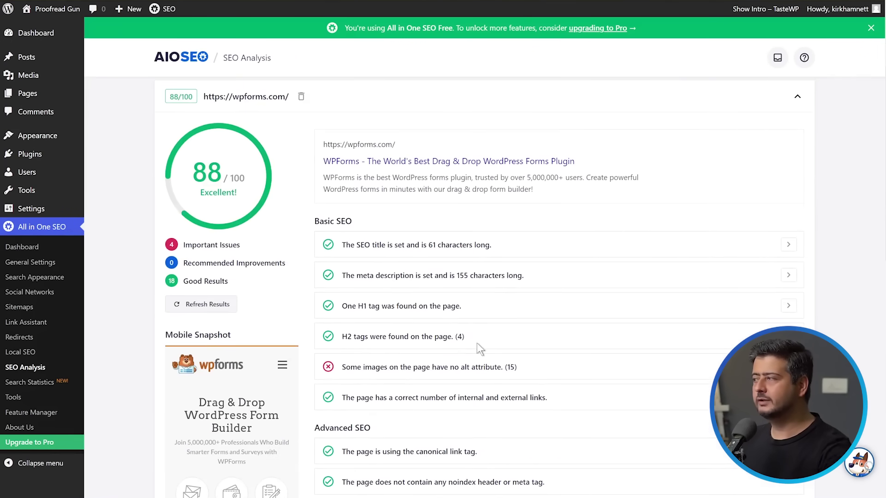
pyautogui.scroll(2, 477, 342)
pyautogui.scroll(-4, 477, 342)
pyautogui.scroll(5, 415, 276)
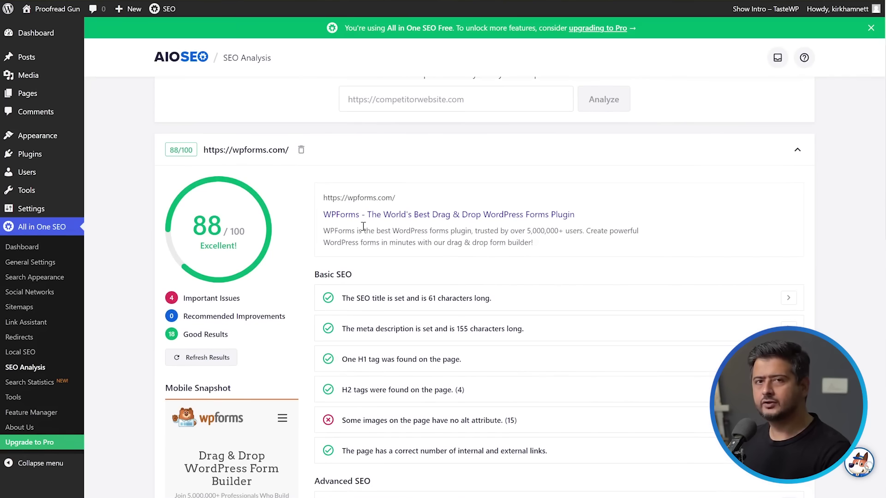
pyautogui.scroll(-3, 364, 221)
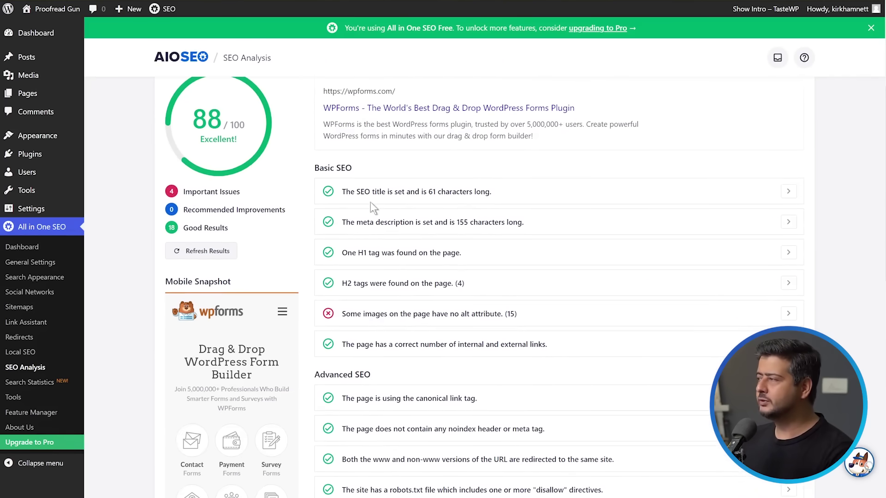
# Check the details of the SEO title, meta description and H1 tag one by one, collapsing each after reading.
pyautogui.click(789, 191)
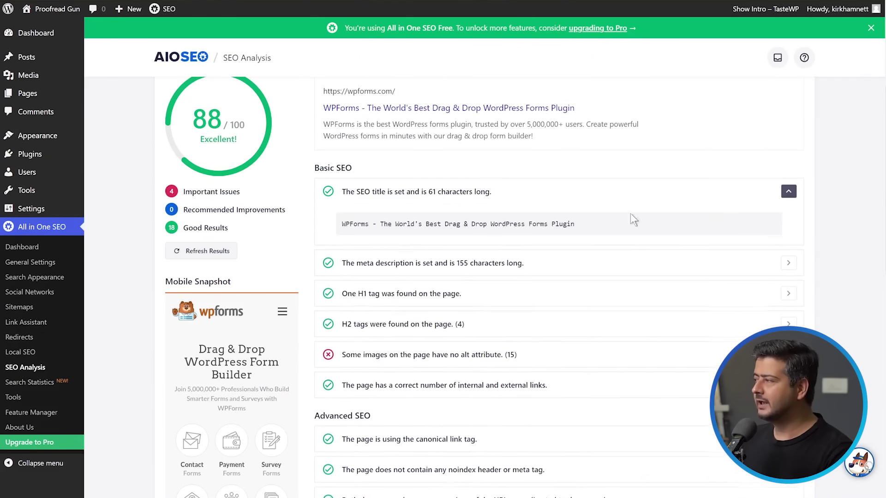
pyautogui.click(788, 190)
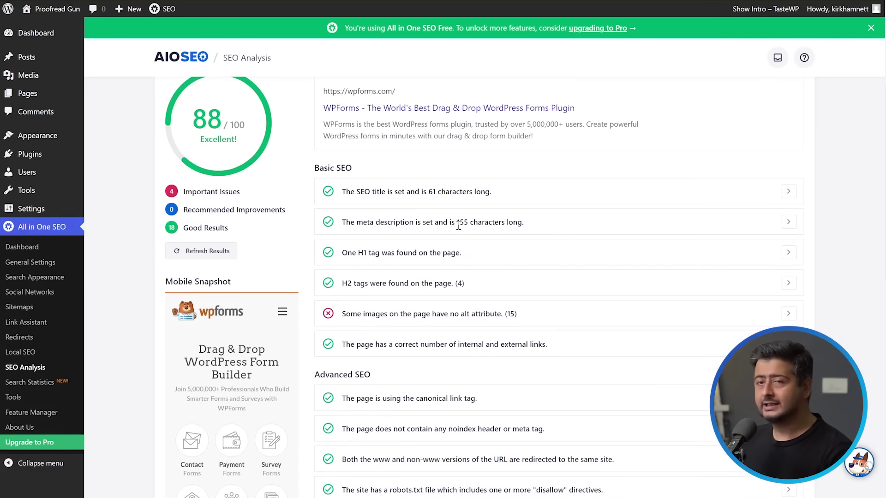
pyautogui.click(788, 222)
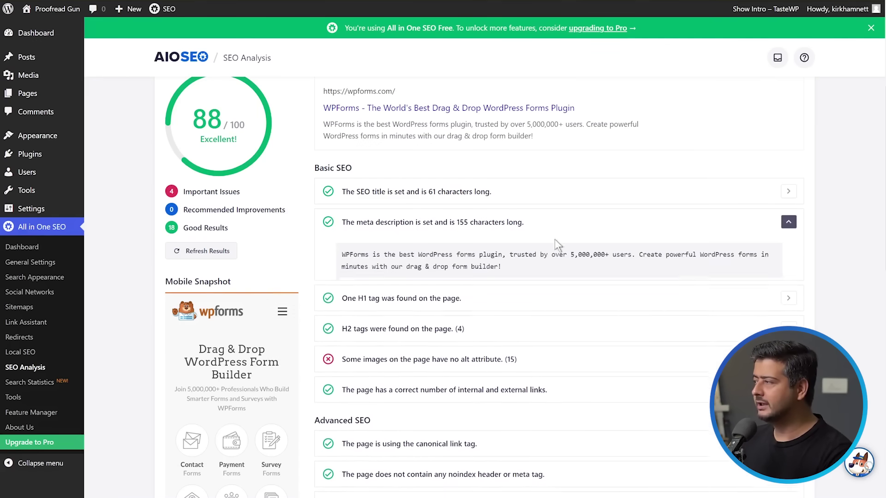
pyautogui.click(788, 222)
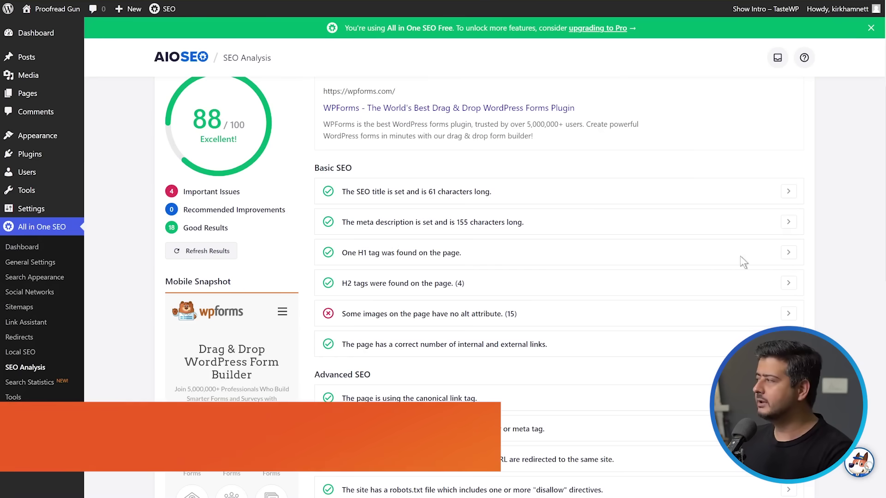
pyautogui.click(788, 253)
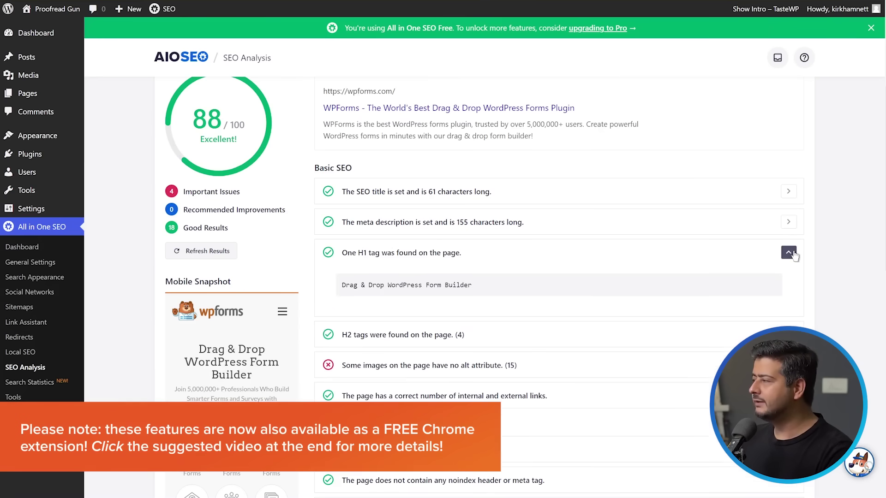
pyautogui.click(789, 254)
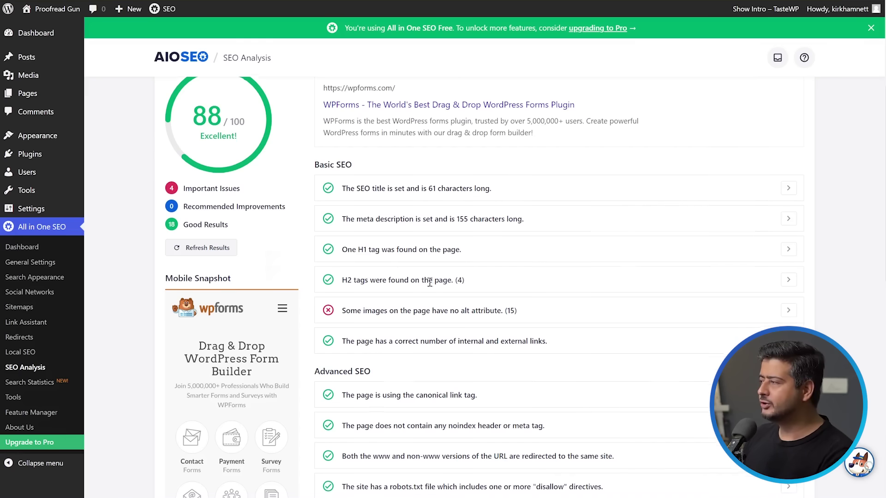
# Expand the check for images without alt attributes and review the advanced SEO, performance and security results.
pyautogui.scroll(-2, 429, 286)
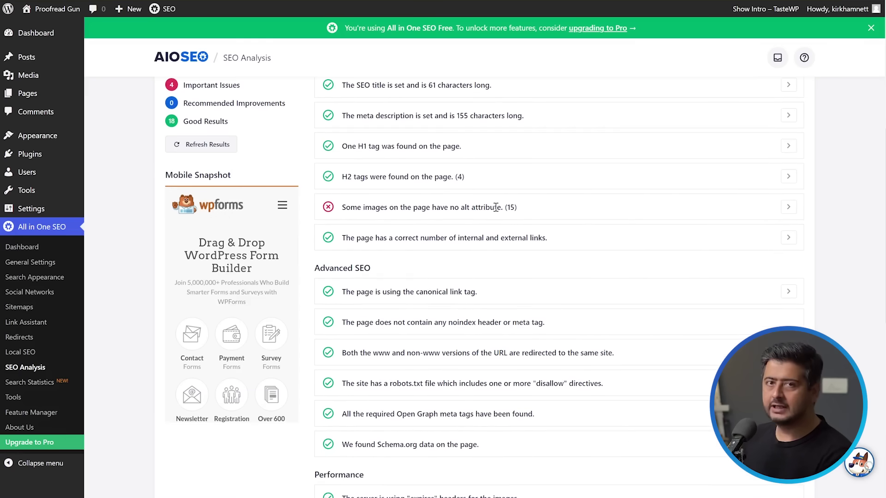
pyautogui.click(788, 207)
pyautogui.scroll(-7, 445, 286)
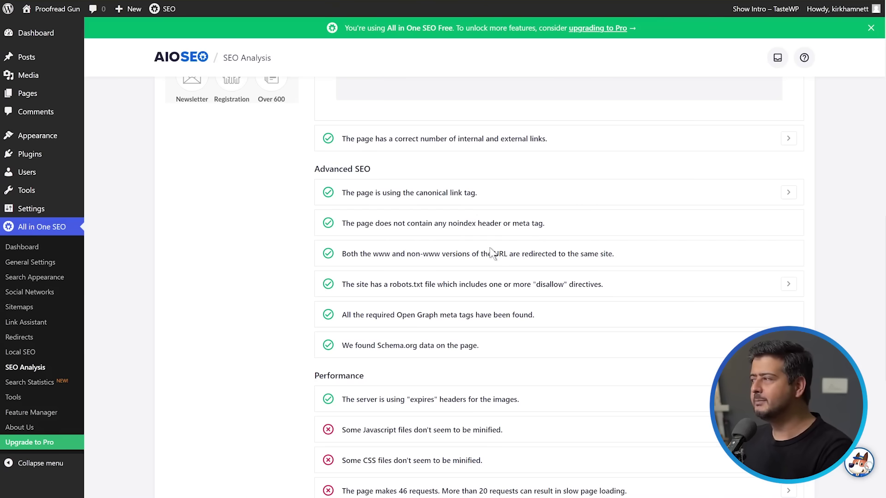
pyautogui.scroll(-5, 490, 252)
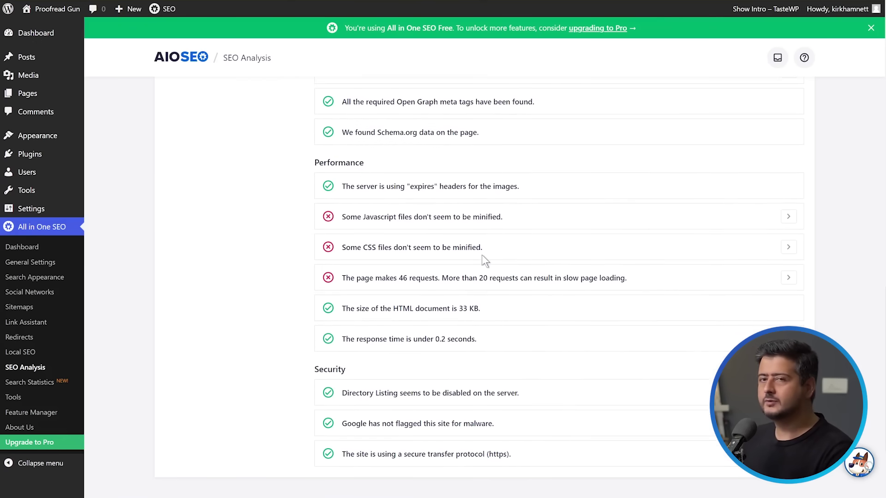
pyautogui.scroll(-3, 482, 255)
pyautogui.scroll(4, 328, 234)
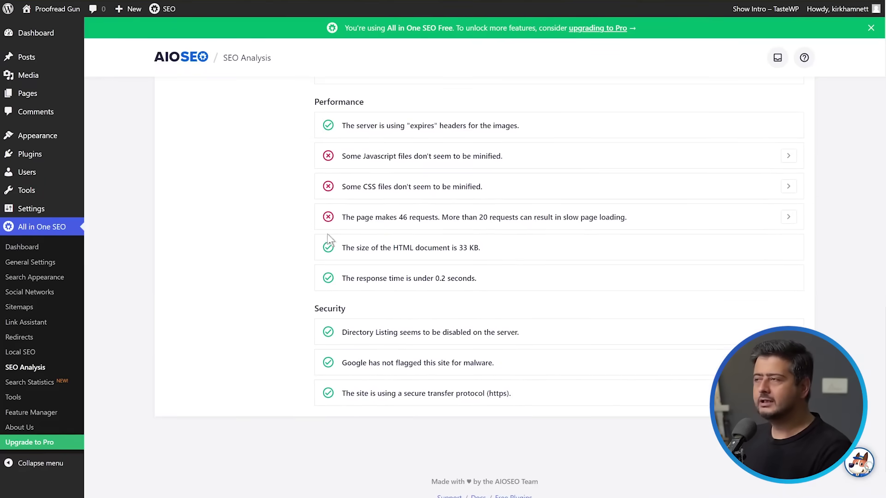
pyautogui.scroll(-1, 297, 248)
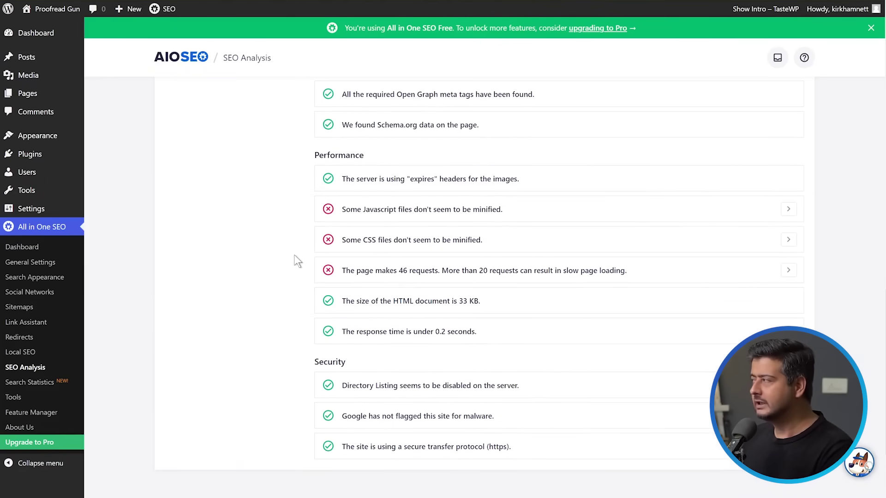
pyautogui.scroll(9, 663, 303)
pyautogui.scroll(8, 786, 323)
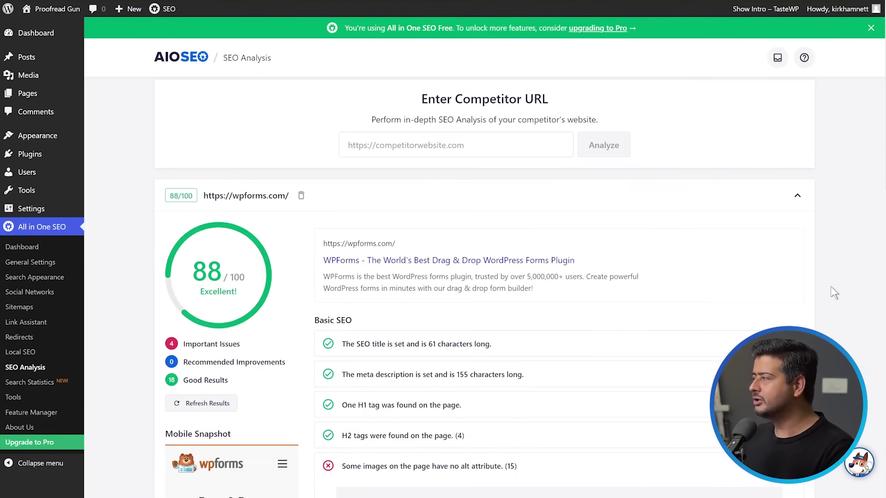